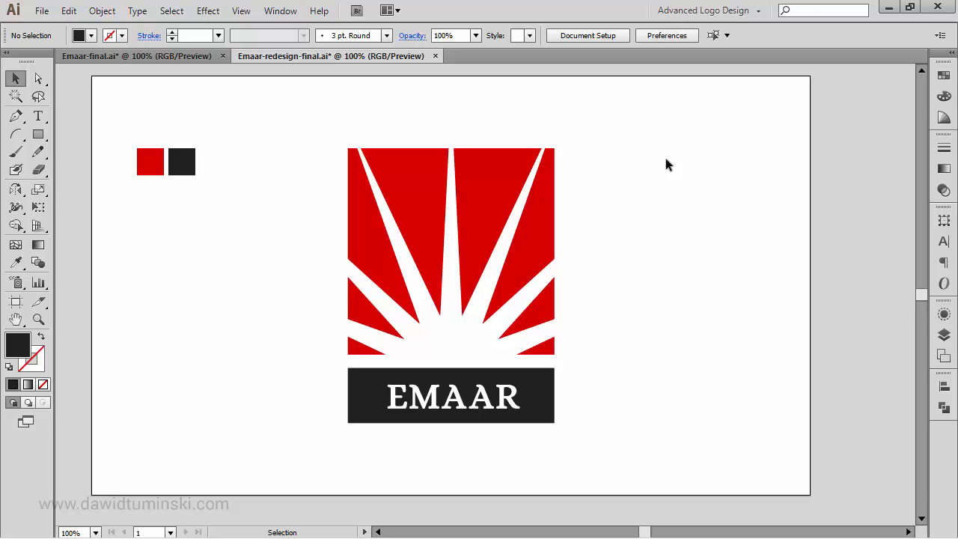
# Step: Compare the original Emaar logo document with the redesigned logo
pyautogui.click(128, 54)
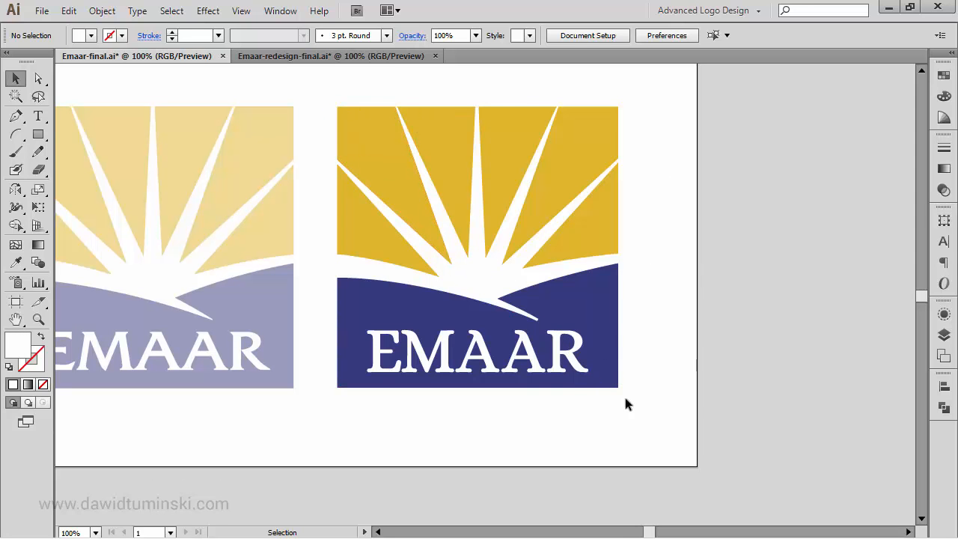
pyautogui.click(366, 56)
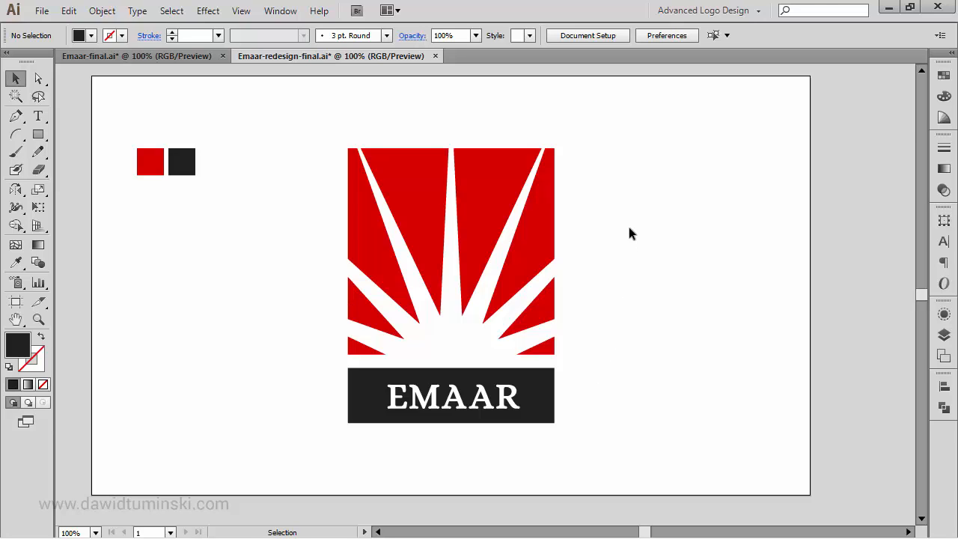
pyautogui.moveTo(625, 271); pyautogui.dragTo(626, 242)
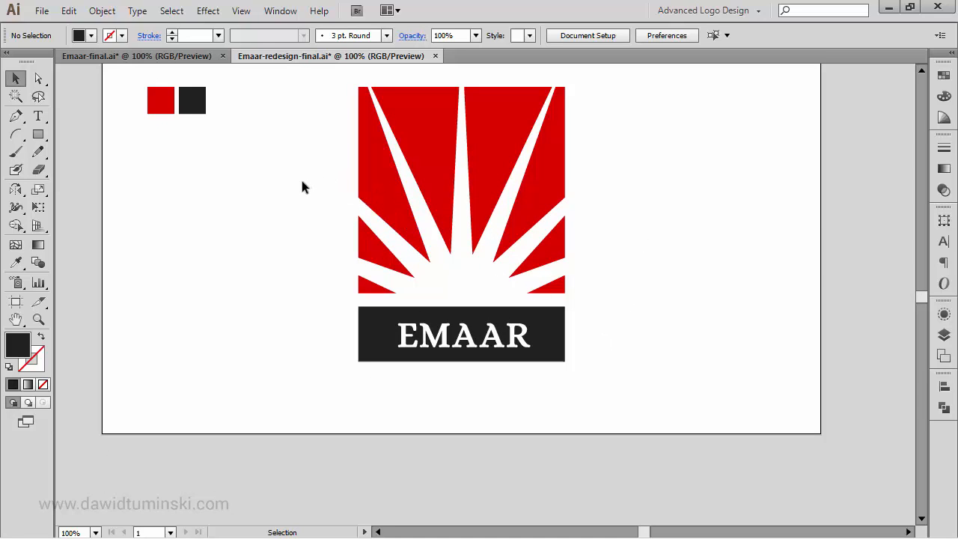
# Step: Add a second 960 x 560 px artboard directly below the first one
pyautogui.hotkey('shift', 'o')
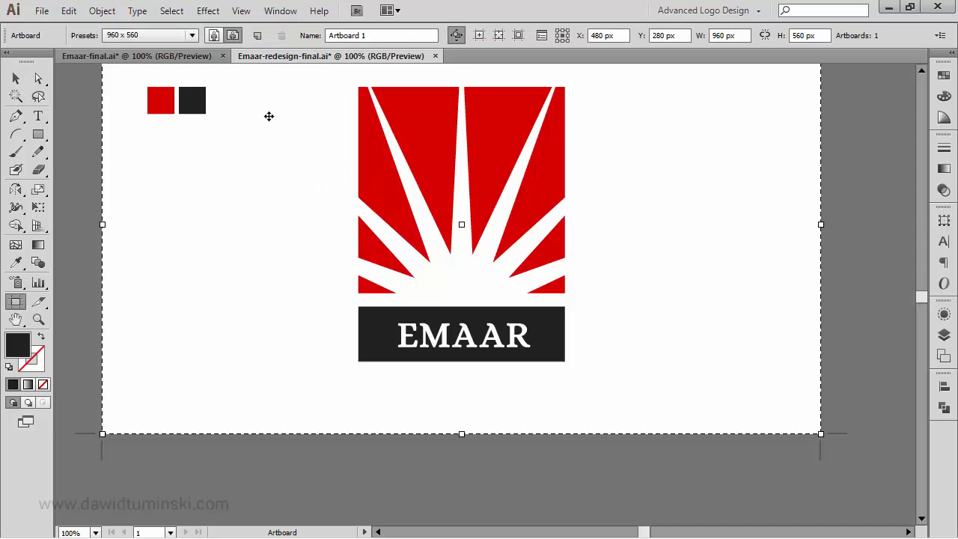
pyautogui.click(257, 36)
pyautogui.moveTo(354, 380); pyautogui.dragTo(346, 214)
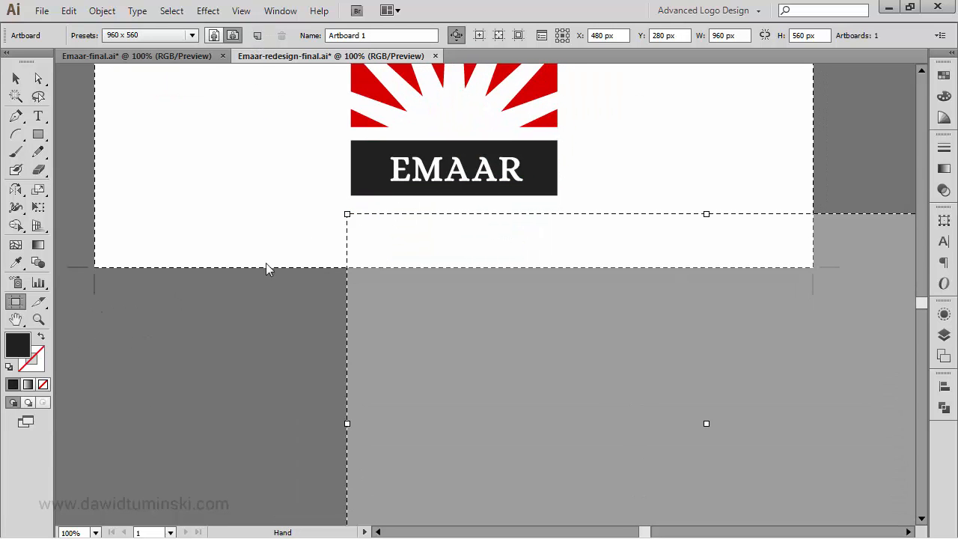
pyautogui.click(94, 296)
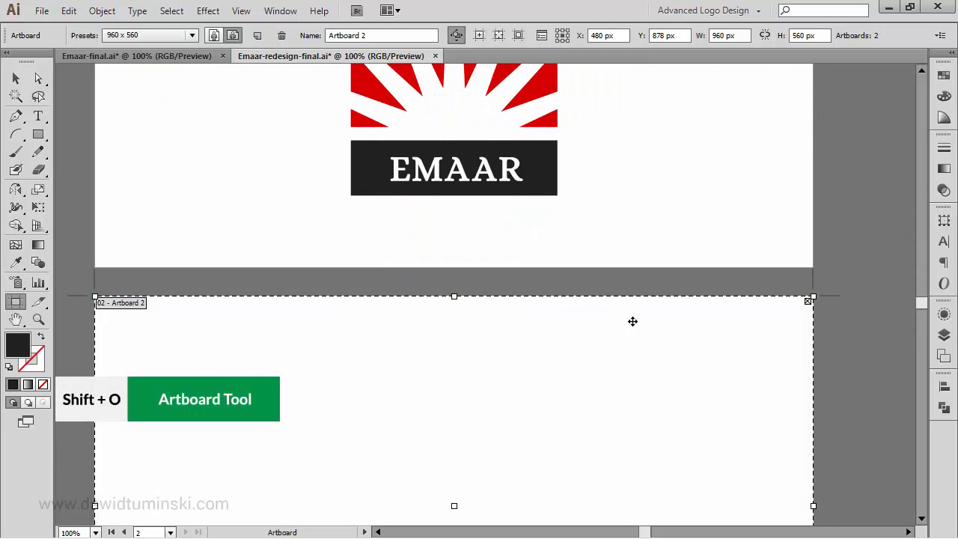
pyautogui.press('Escape')
# Step: Create a new layer named Emaar
pyautogui.click(944, 334)
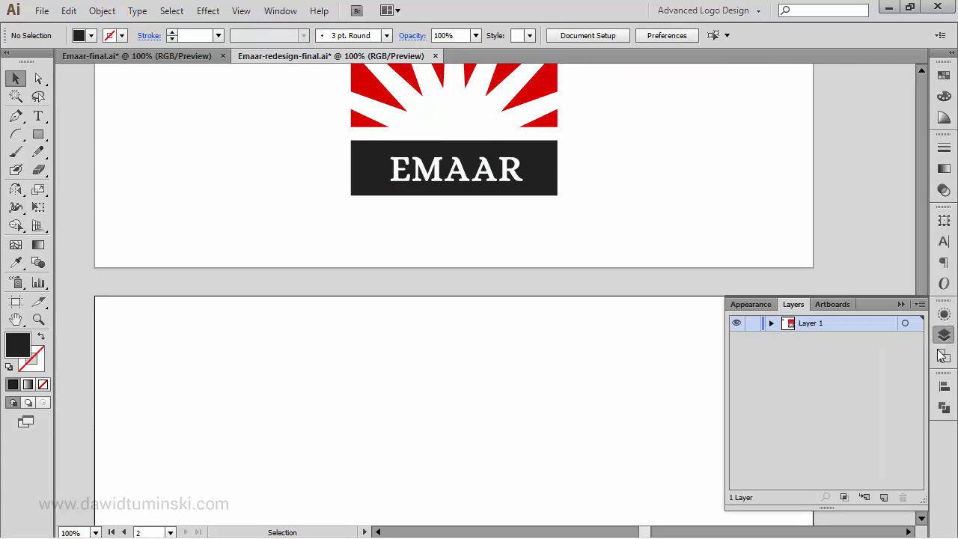
pyautogui.keyDown('alt'); pyautogui.click(884, 501); pyautogui.keyUp('alt')
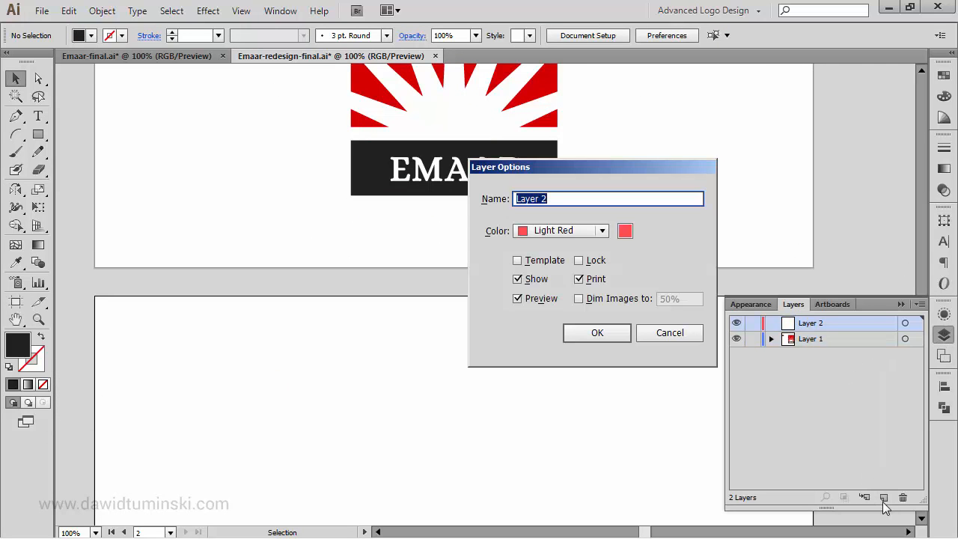
pyautogui.write('A')
pyautogui.press('BackSpace')
pyautogui.write('Emaar')
pyautogui.press('Return')
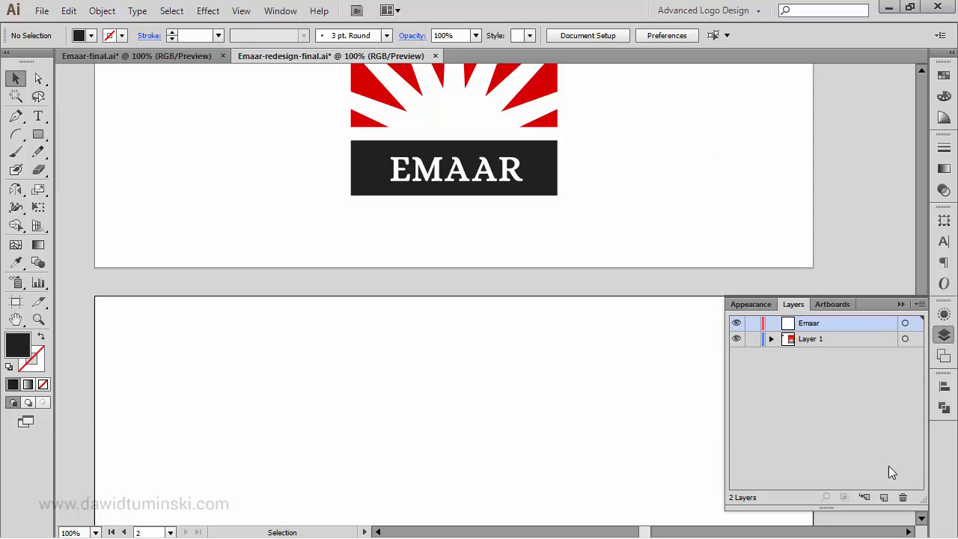
pyautogui.click(902, 304)
# Step: Draw a 270 x 270 px square on the second artboard
pyautogui.press('space')
pyautogui.moveTo(726, 200); pyautogui.dragTo(669, 397)
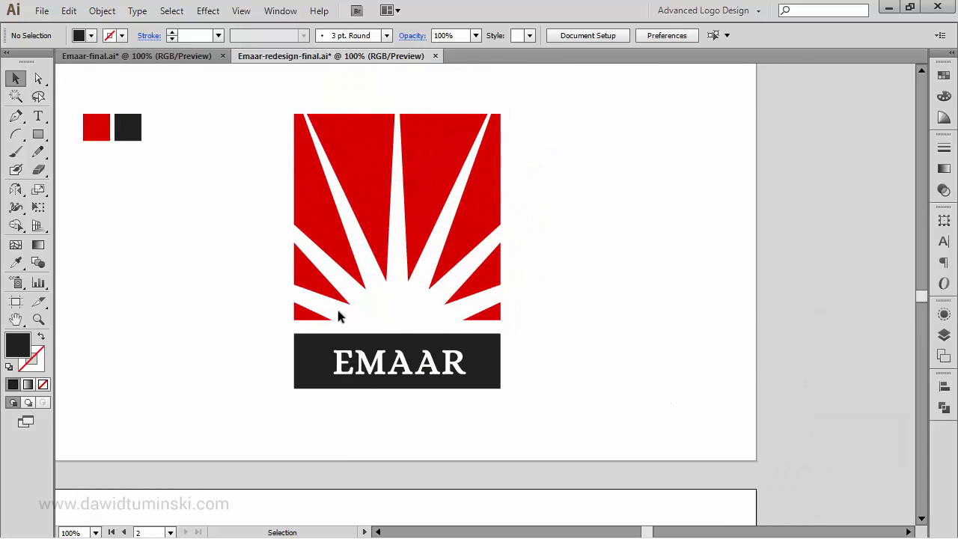
pyautogui.press('space')
pyautogui.moveTo(594, 421); pyautogui.dragTo(629, 250)
pyautogui.moveTo(634, 309); pyautogui.dragTo(651, 78)
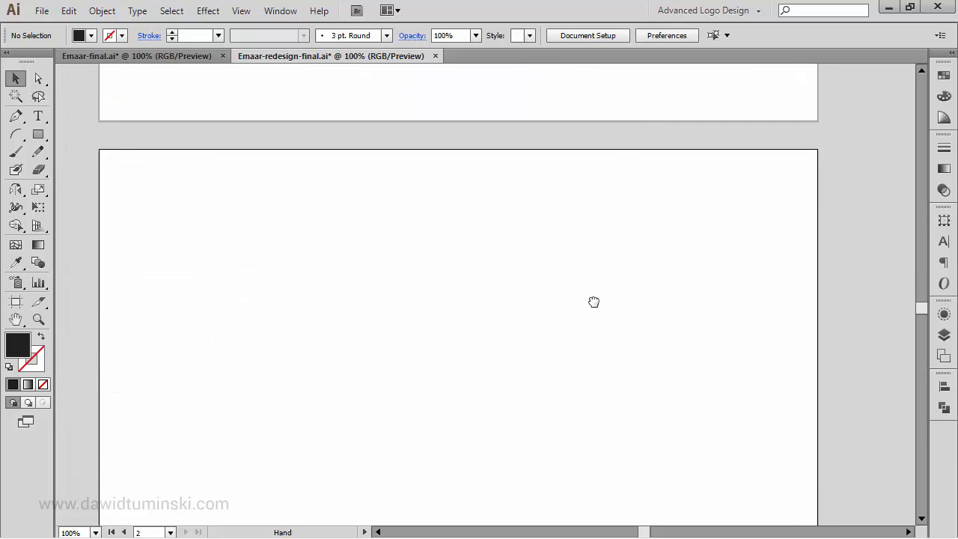
pyautogui.moveTo(592, 302); pyautogui.dragTo(594, 251)
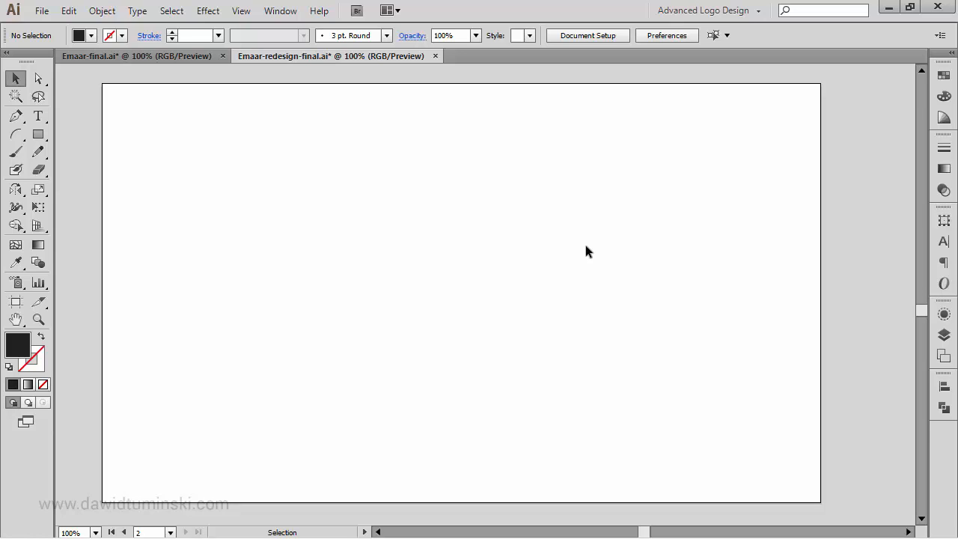
pyautogui.press('m')
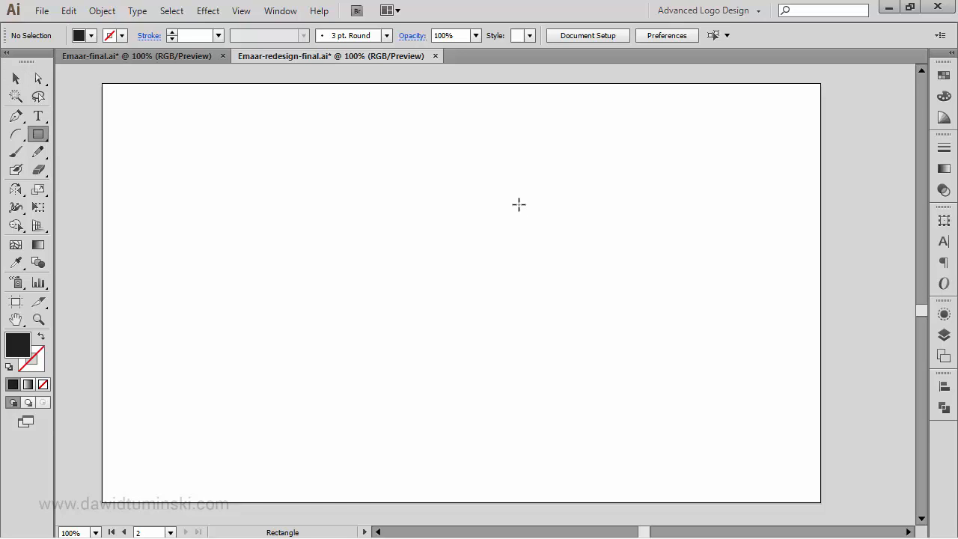
pyautogui.click(395, 183)
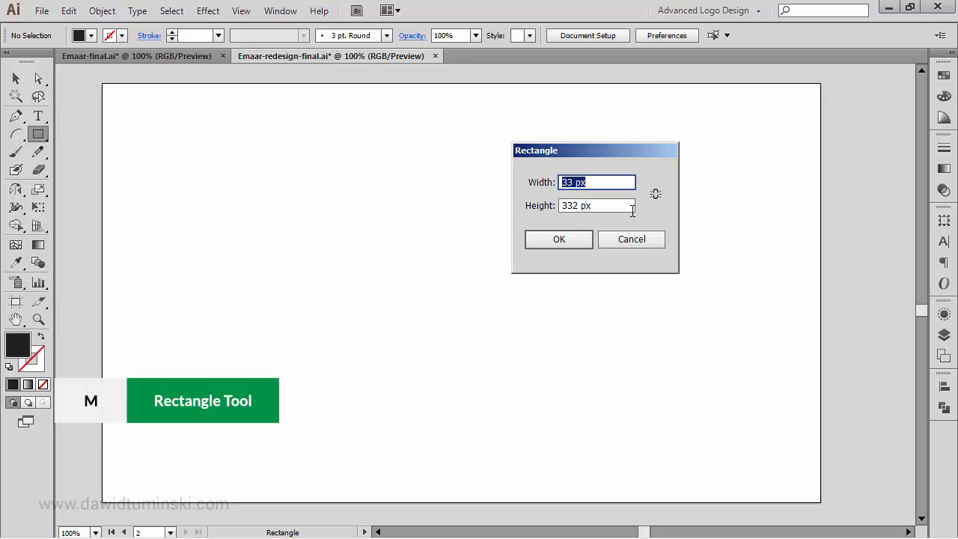
pyautogui.write('270')
pyautogui.press('Tab')
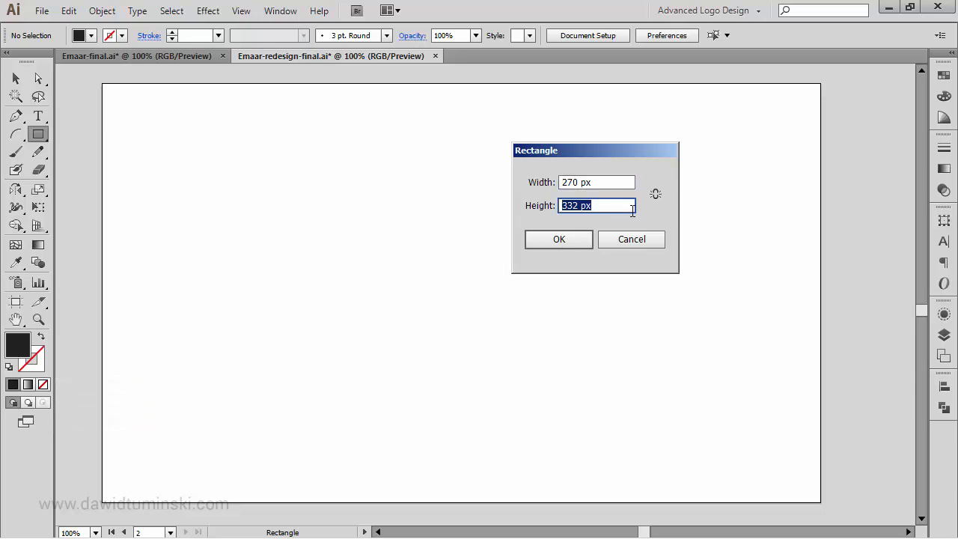
pyautogui.write('270')
pyautogui.press('Return')
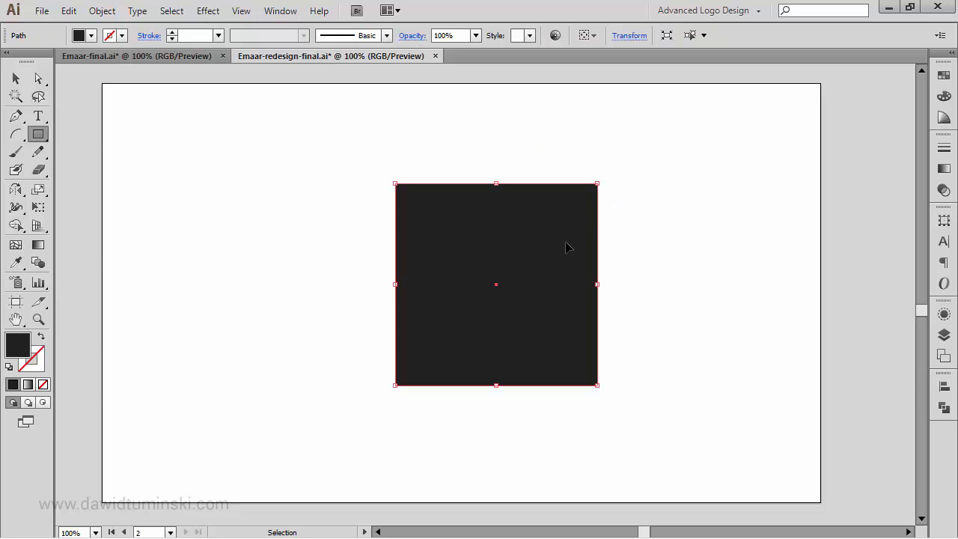
# Step: Move the square slightly up and to the left on the second artboard
pyautogui.moveTo(543, 263); pyautogui.dragTo(520, 225)
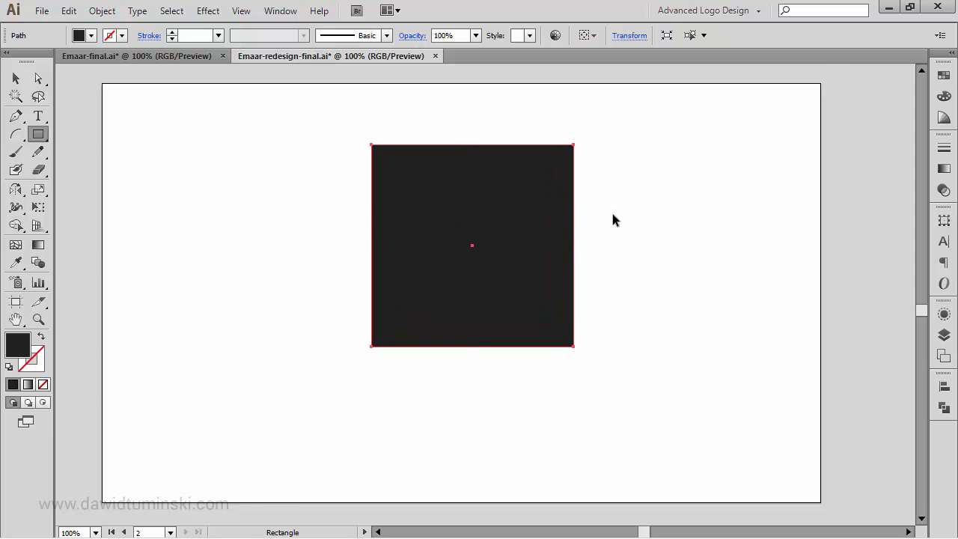
pyautogui.moveTo(631, 141); pyautogui.dragTo(649, 331)
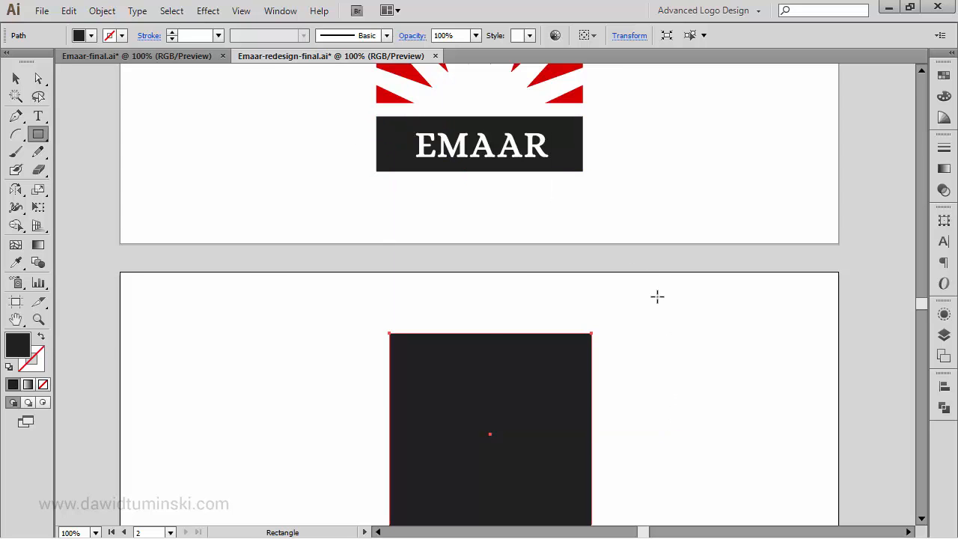
pyautogui.moveTo(659, 379); pyautogui.dragTo(641, 214)
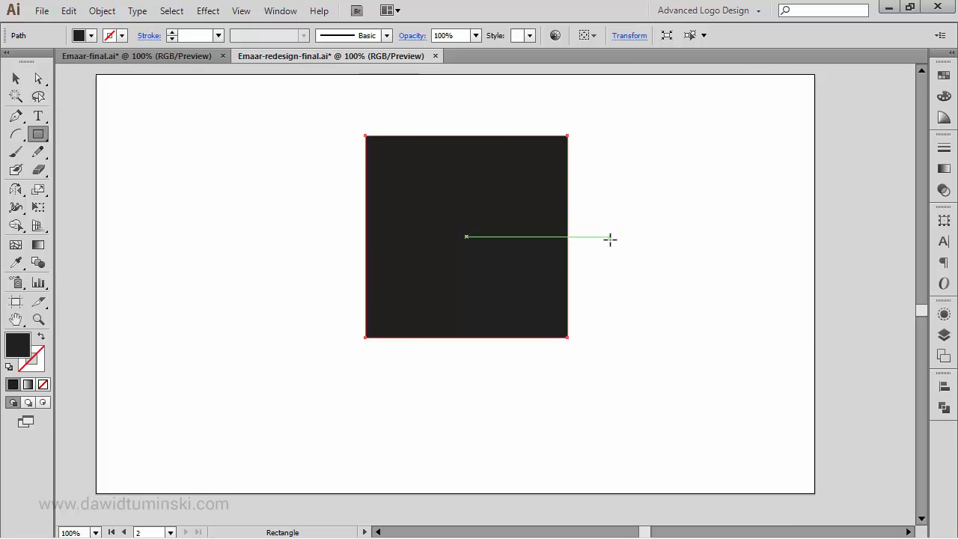
pyautogui.press('ctrl')
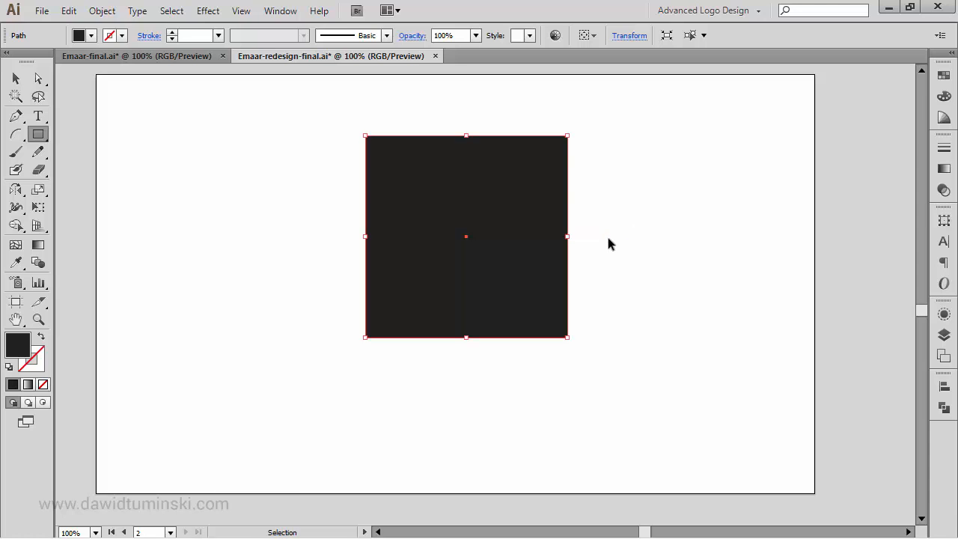
pyautogui.moveTo(557, 217); pyautogui.dragTo(708, 203)
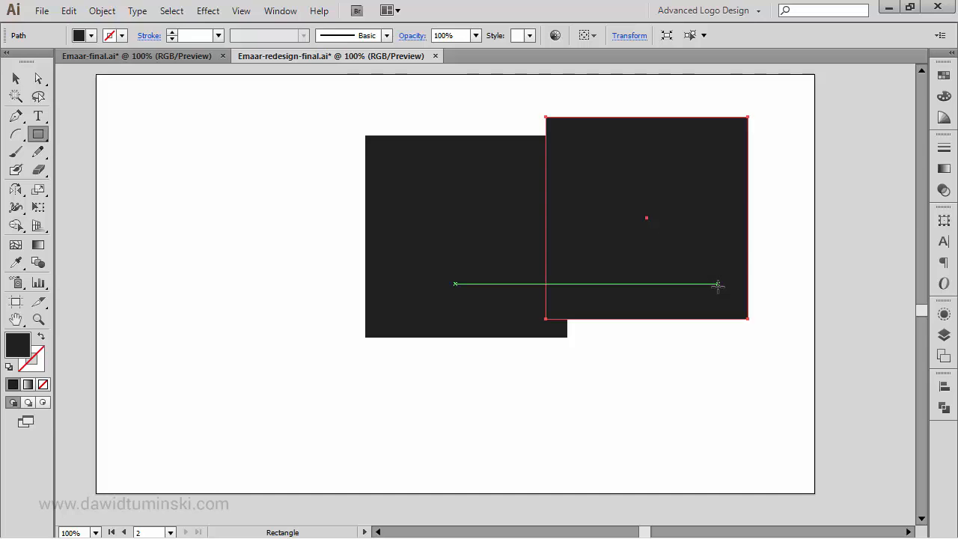
pyautogui.press('ctrl')
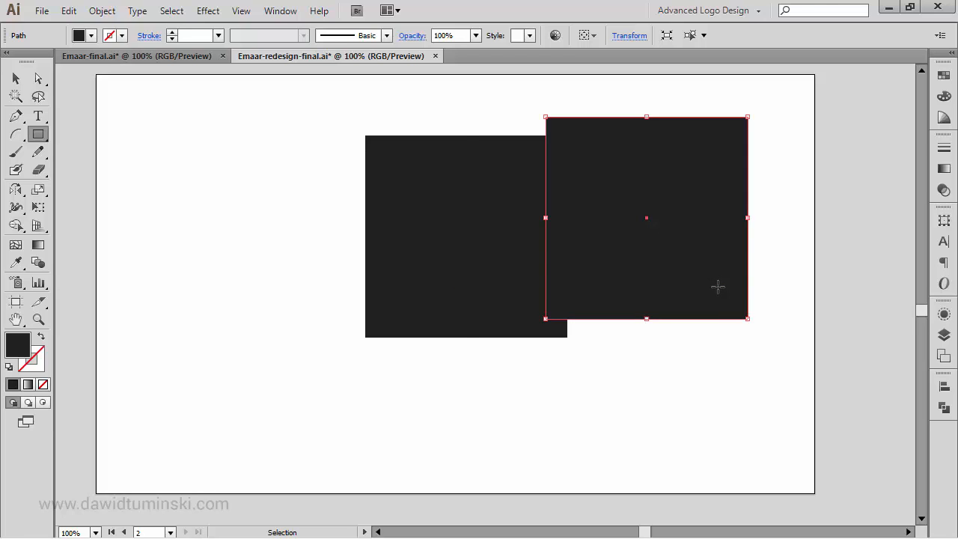
pyautogui.hotkey('ctrl', 'z')
pyautogui.moveTo(552, 219); pyautogui.dragTo(608, 217)
pyautogui.hotkey('ctrl', 'z')
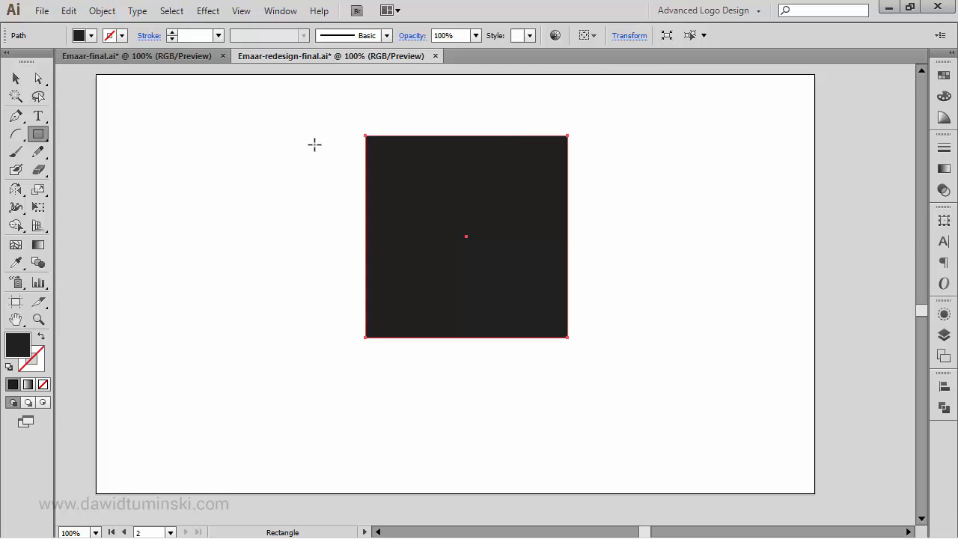
# Step: Split the square into a grid of 3 rows and 1 column with a gutter between the rows
pyautogui.click(102, 11)
pyautogui.moveTo(209, 275)
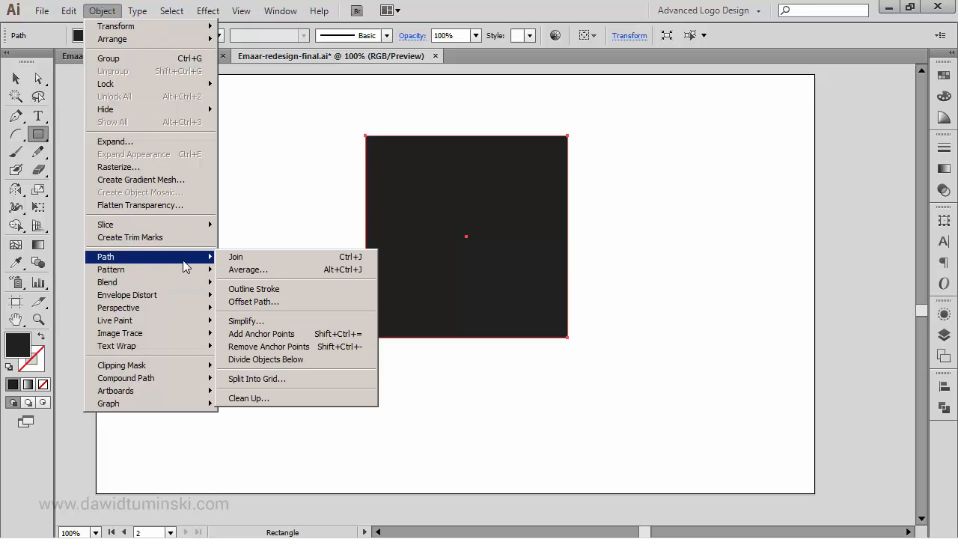
pyautogui.click(274, 381)
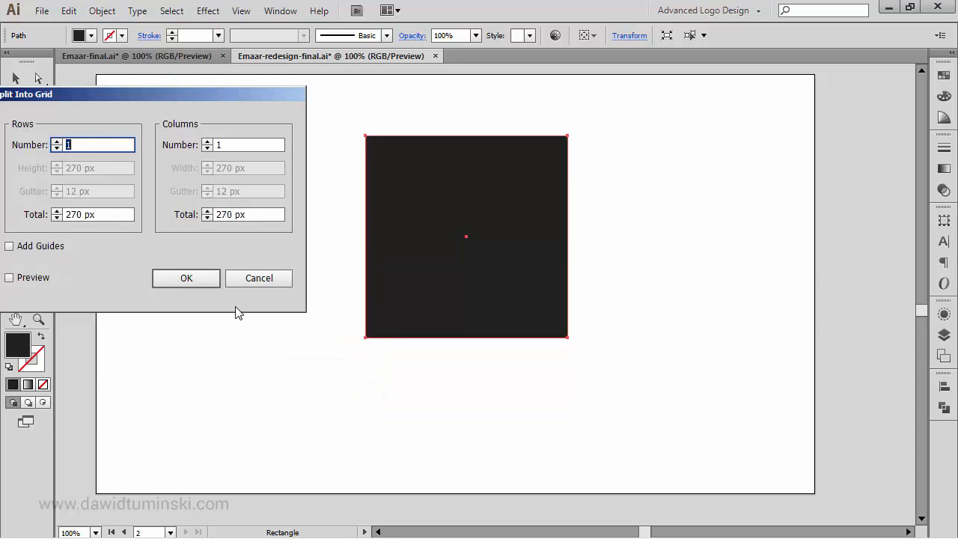
pyautogui.click(45, 281)
pyautogui.moveTo(146, 109); pyautogui.dragTo(184, 144)
pyautogui.click(94, 177)
pyautogui.click(94, 177)
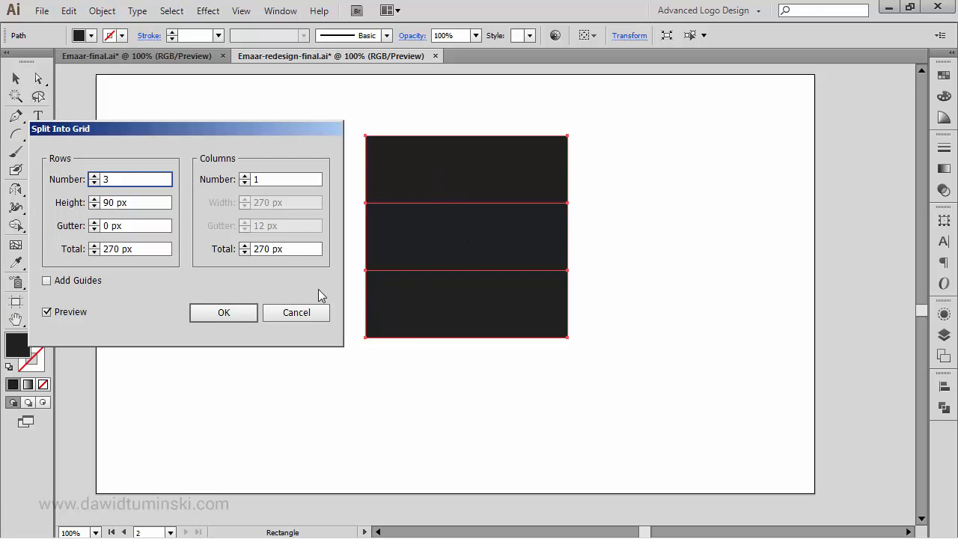
pyautogui.moveTo(162, 226); pyautogui.dragTo(32, 238)
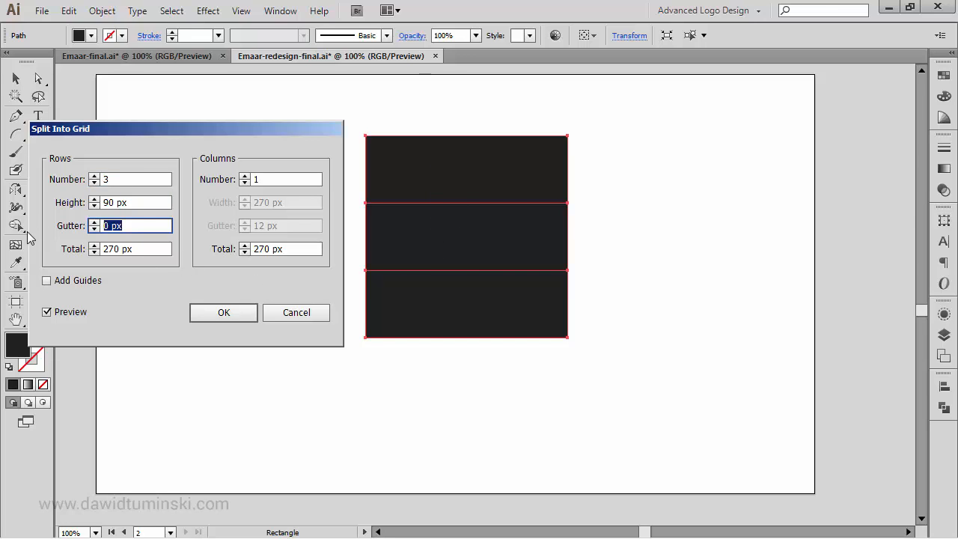
pyautogui.hotkey('shift', 'Up')
pyautogui.hotkey('shift', 'Up')
pyautogui.hotkey('shift', 'Up')
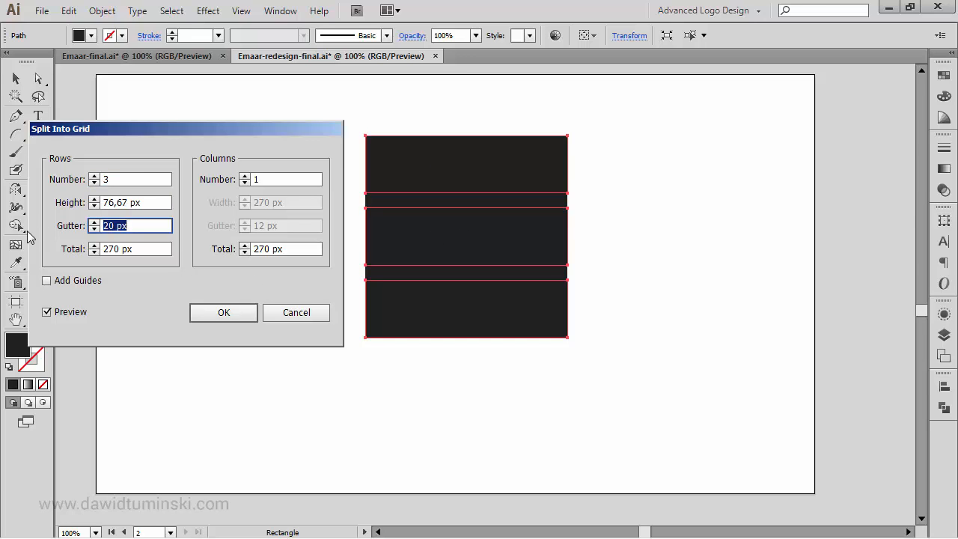
pyautogui.press('Return')
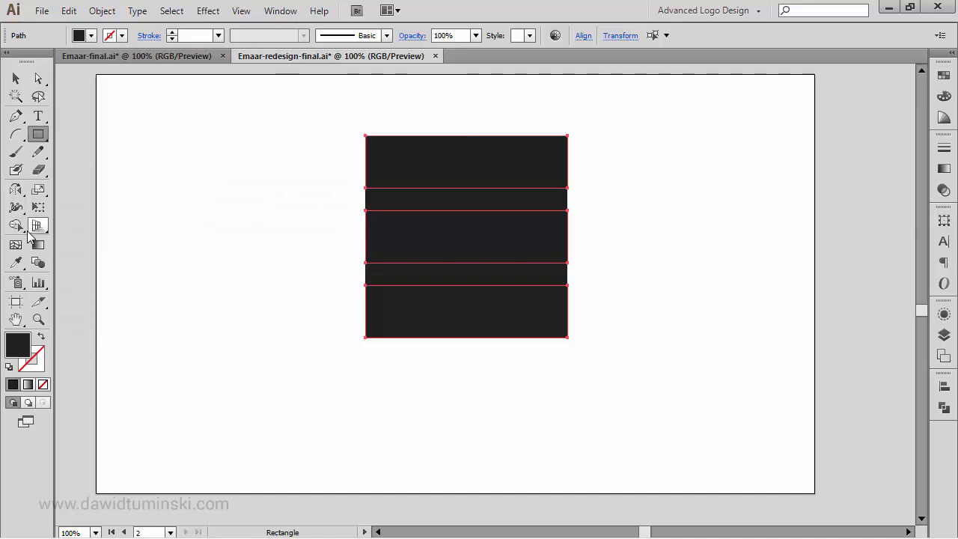
# Step: Select the top and middle grid rows and delete them
pyautogui.keyDown('ctrl'); pyautogui.click(237, 197); pyautogui.keyUp('ctrl')
pyautogui.keyDown('ctrl'); pyautogui.click(389, 159); pyautogui.keyUp('ctrl')
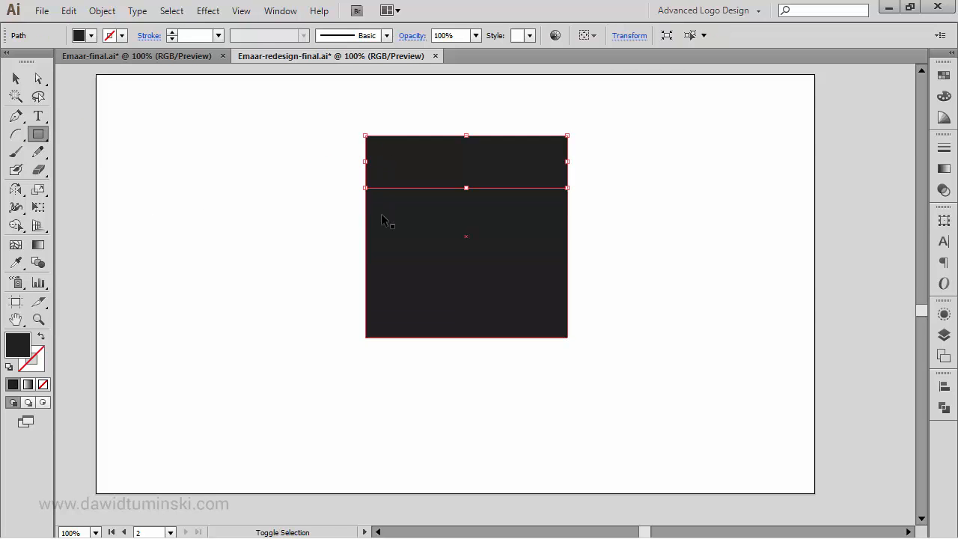
pyautogui.keyDown('ctrl'); pyautogui.keyDown('shift'); pyautogui.click(386, 232); pyautogui.keyUp('shift'); pyautogui.keyUp('ctrl')
pyautogui.press('Delete')
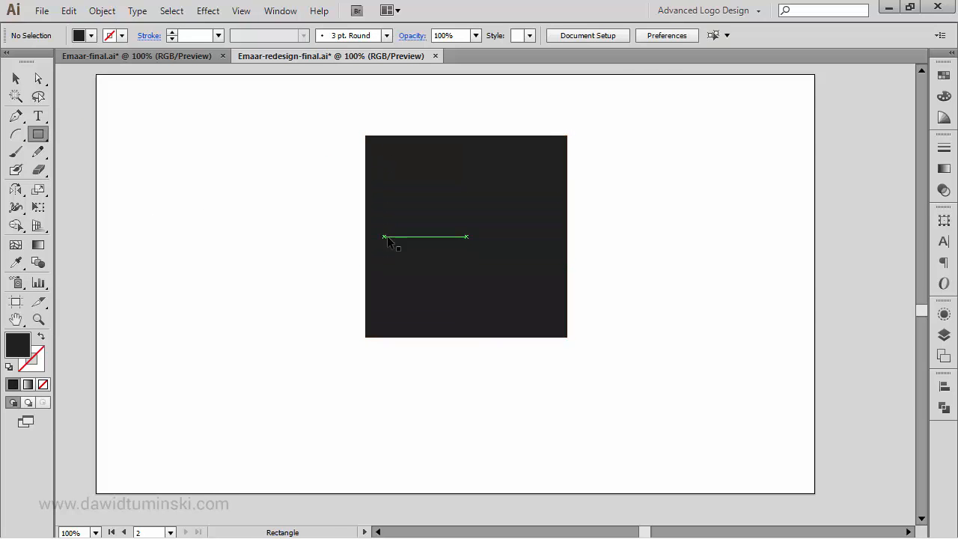
# Step: Move the remaining strip down so it sits just beneath the square
pyautogui.moveTo(449, 300); pyautogui.dragTo(374, 368)
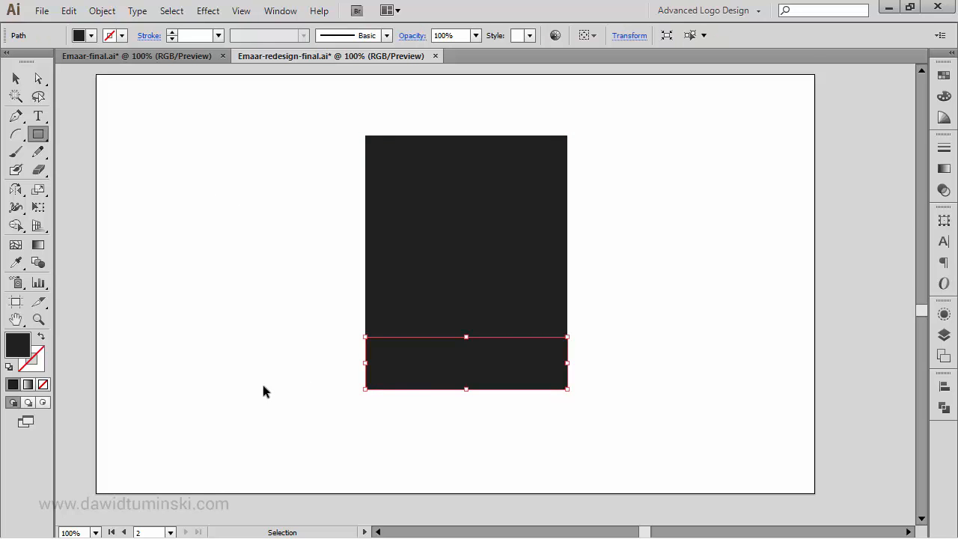
pyautogui.press('Down')
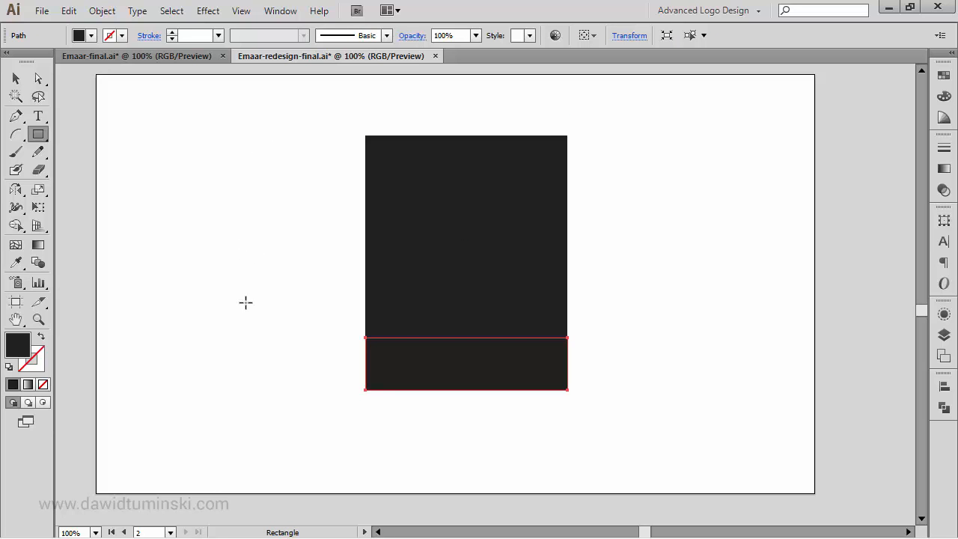
pyautogui.moveTo(646, 98); pyautogui.dragTo(625, 280)
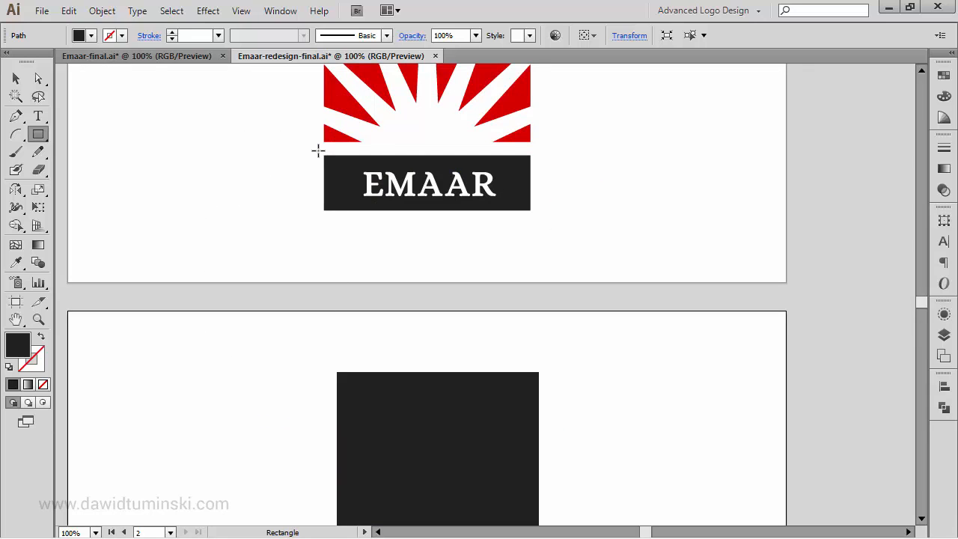
pyautogui.press('space')
pyautogui.moveTo(591, 217); pyautogui.dragTo(564, 314)
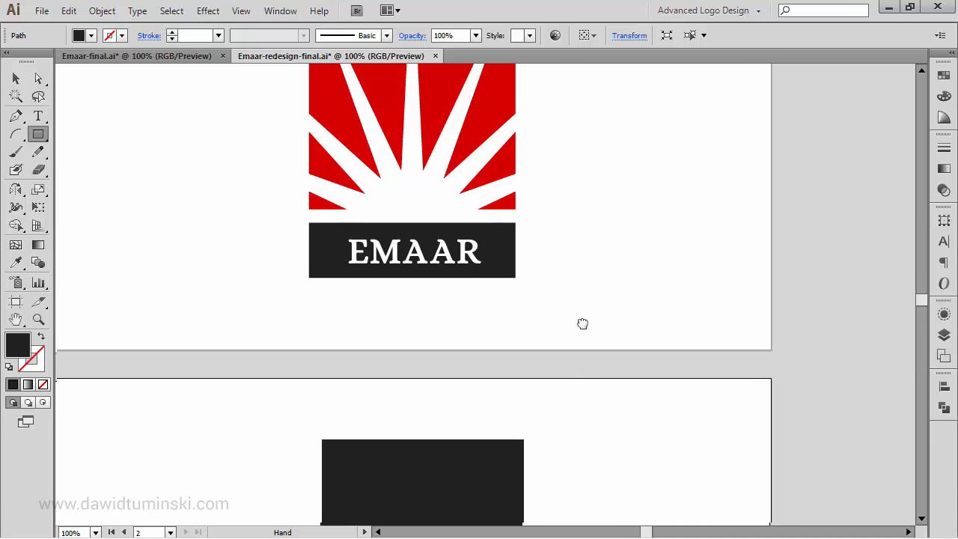
# Step: Move the bottom strip 20 px vertically downward to leave a gap beneath the square, then deselect it
pyautogui.press('space')
pyautogui.moveTo(581, 323); pyautogui.dragTo(575, 147)
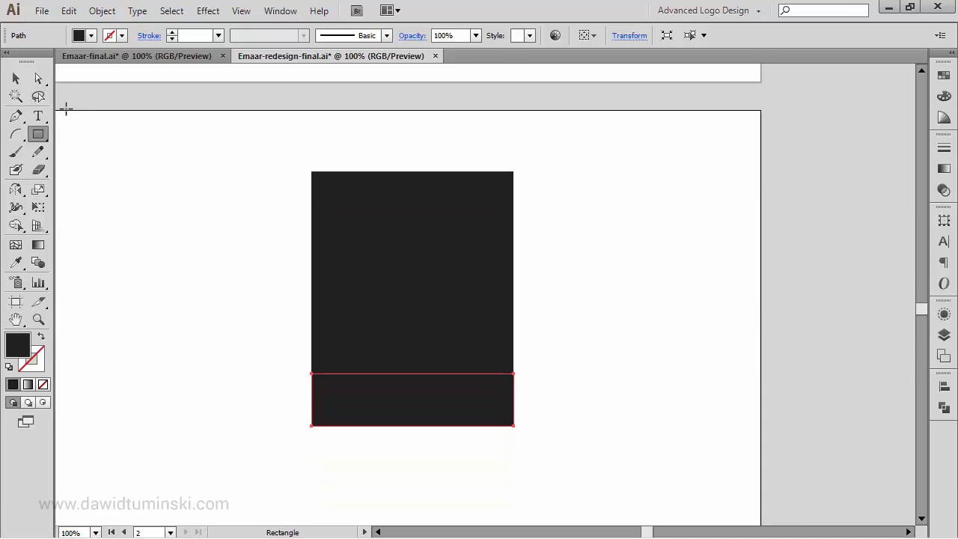
pyautogui.doubleClick(15, 78)
pyautogui.press('Tab')
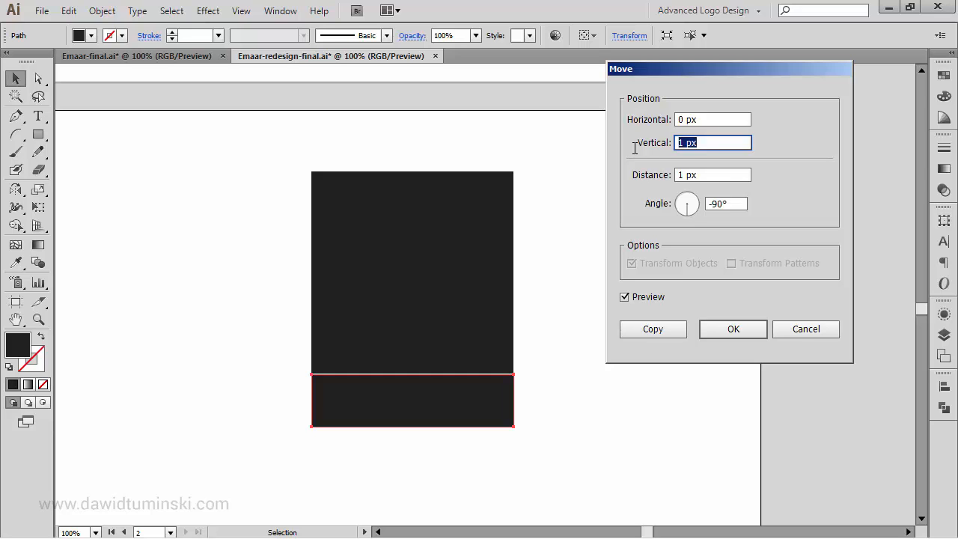
pyautogui.write('30')
pyautogui.press('Tab')
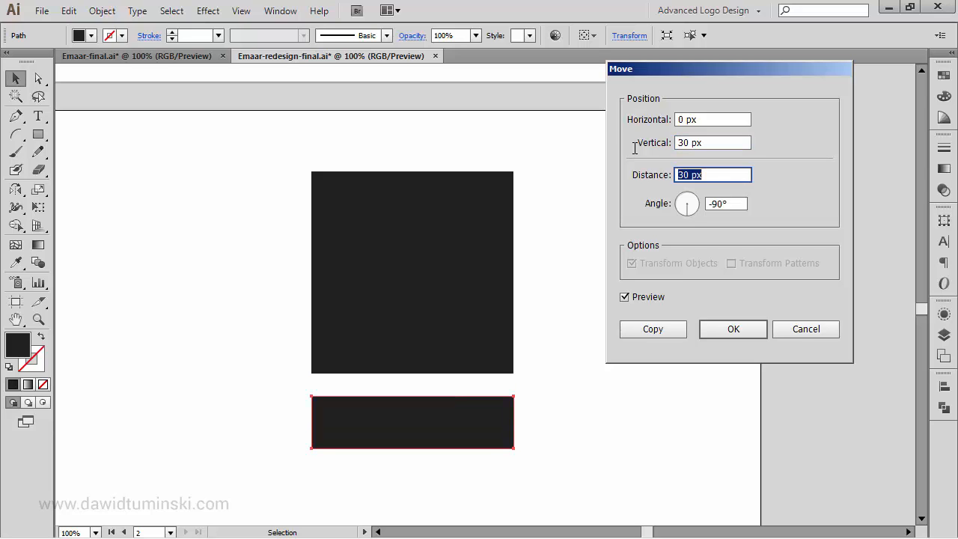
pyautogui.hotkey('shift', 'Tab')
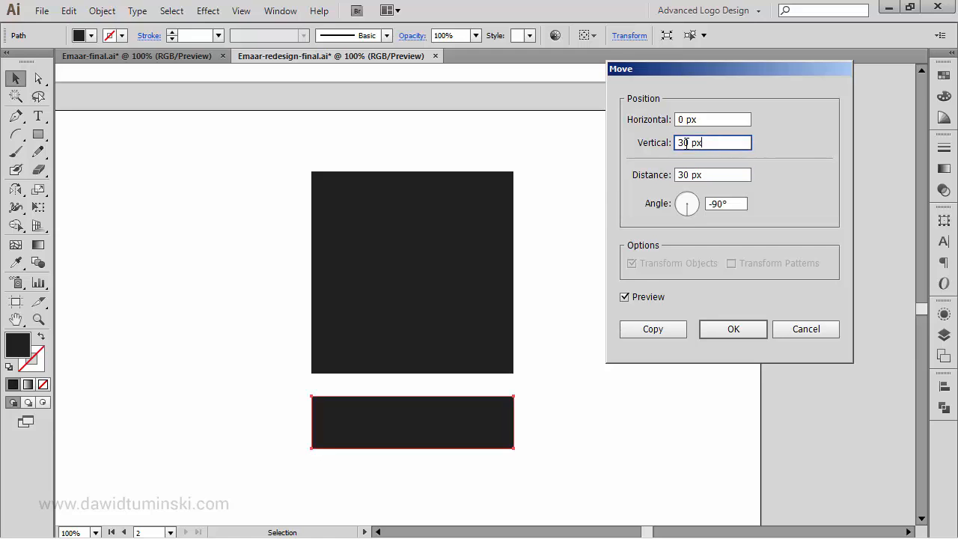
pyautogui.hotkey('shift', 'Down')
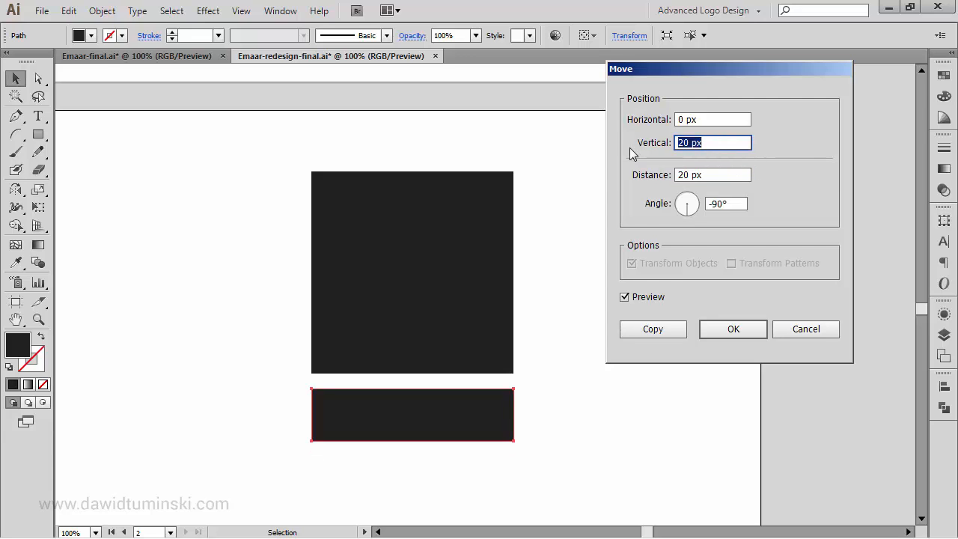
pyautogui.press('Return')
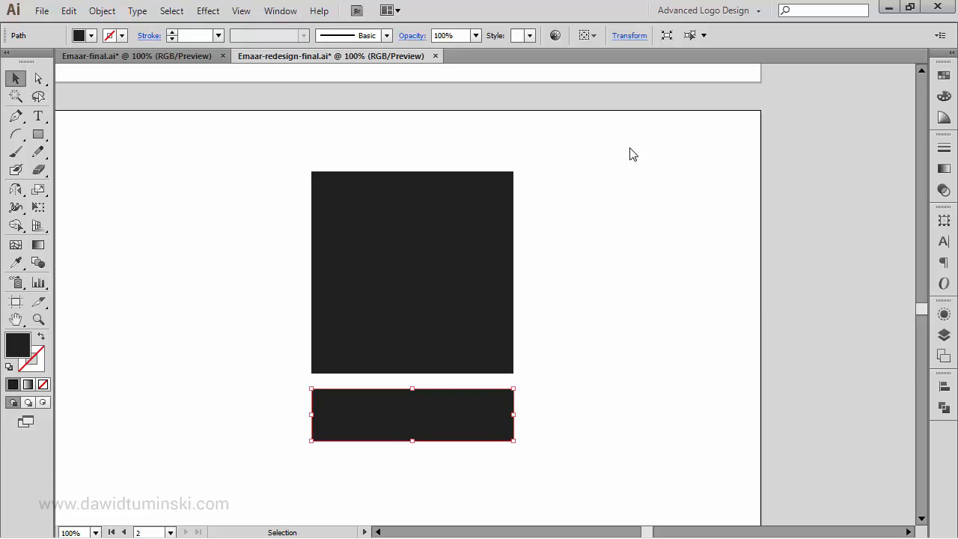
pyautogui.click(629, 154)
pyautogui.moveTo(597, 271); pyautogui.dragTo(614, 218)
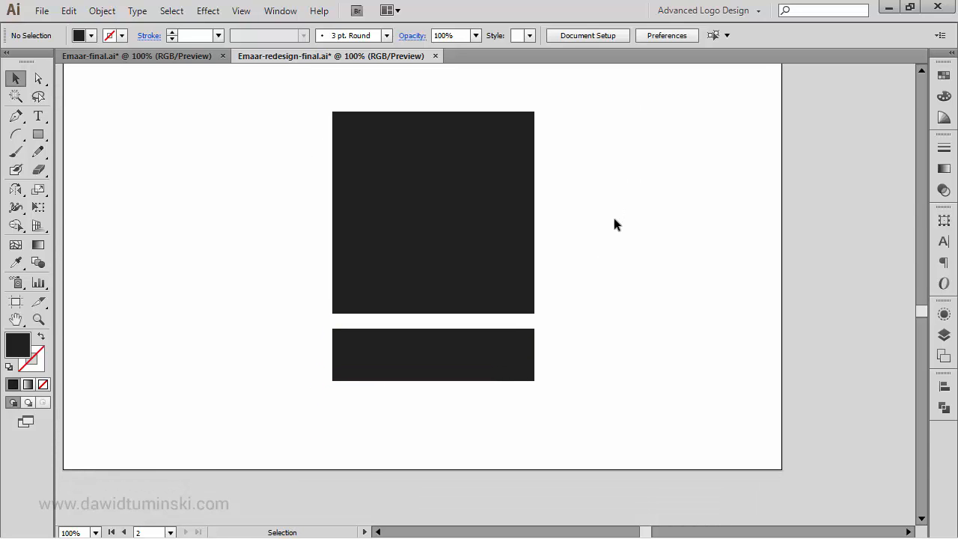